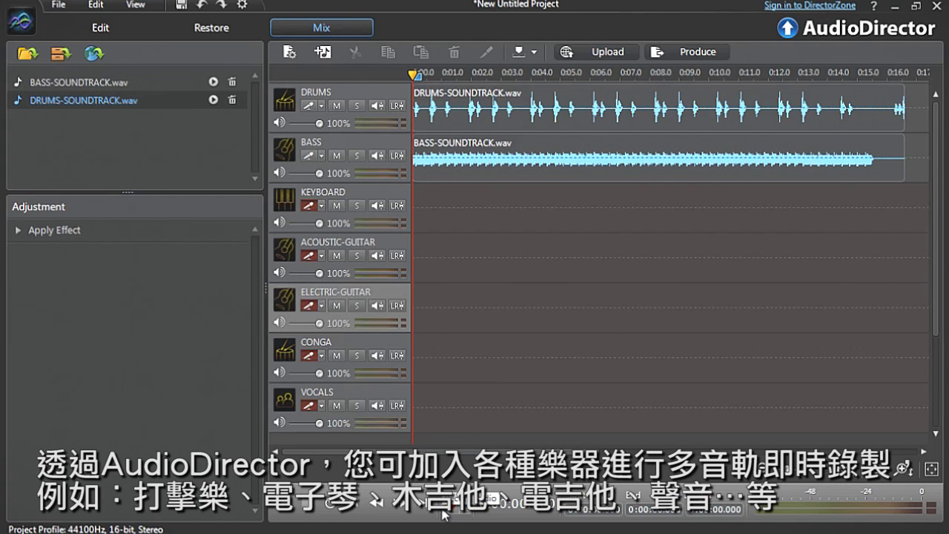
# Step: Start recording onto the armed tracks in the new empty project
pyautogui.click(444, 510)
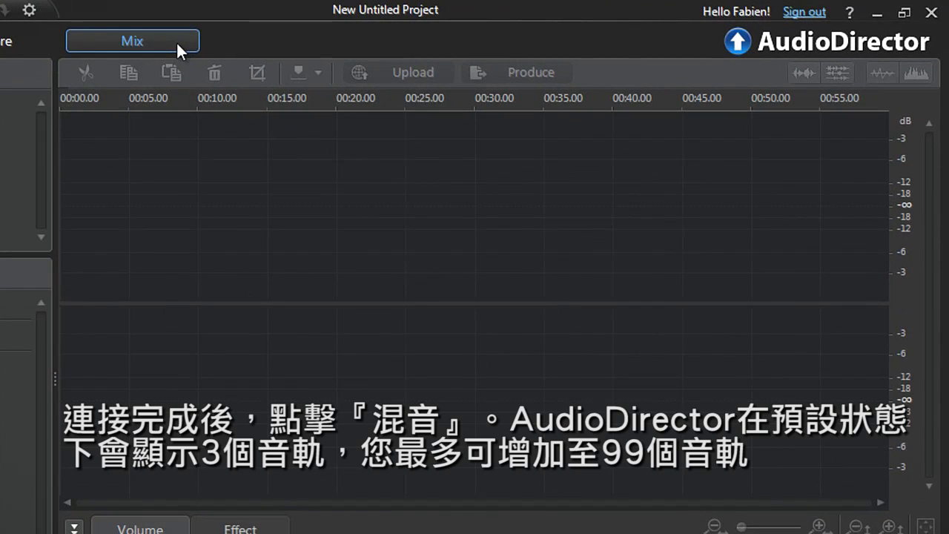
# Step: Switch to the Mix view and add a fourth audio track below Track 3
pyautogui.click(176, 40)
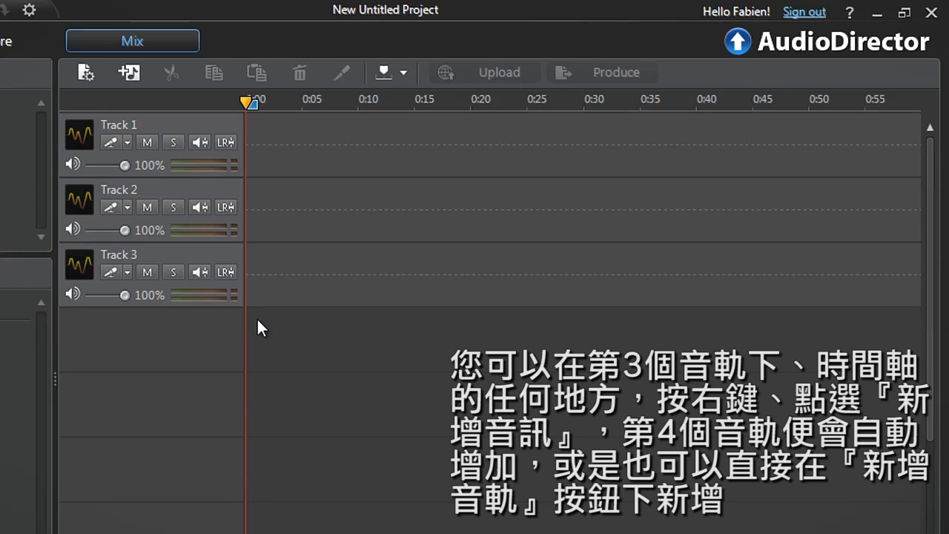
pyautogui.rightClick(258, 320)
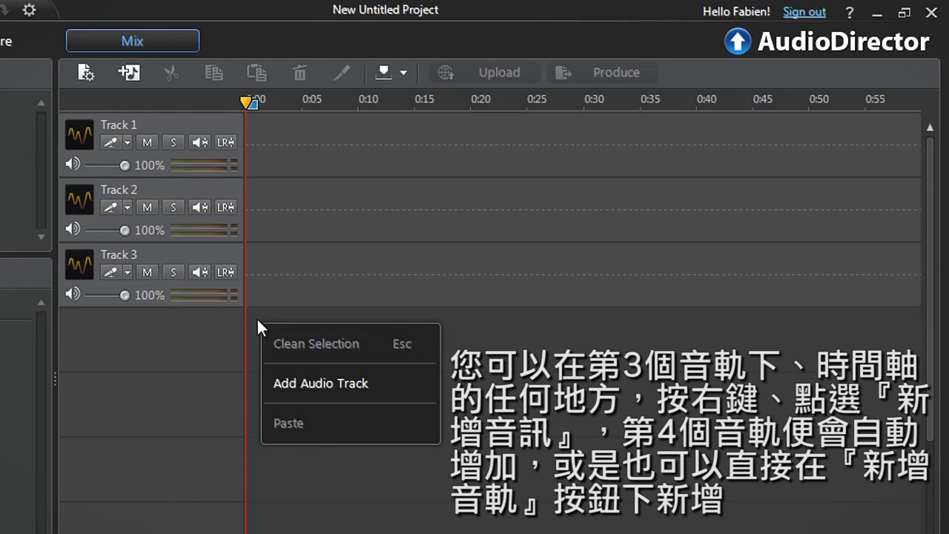
pyautogui.click(278, 384)
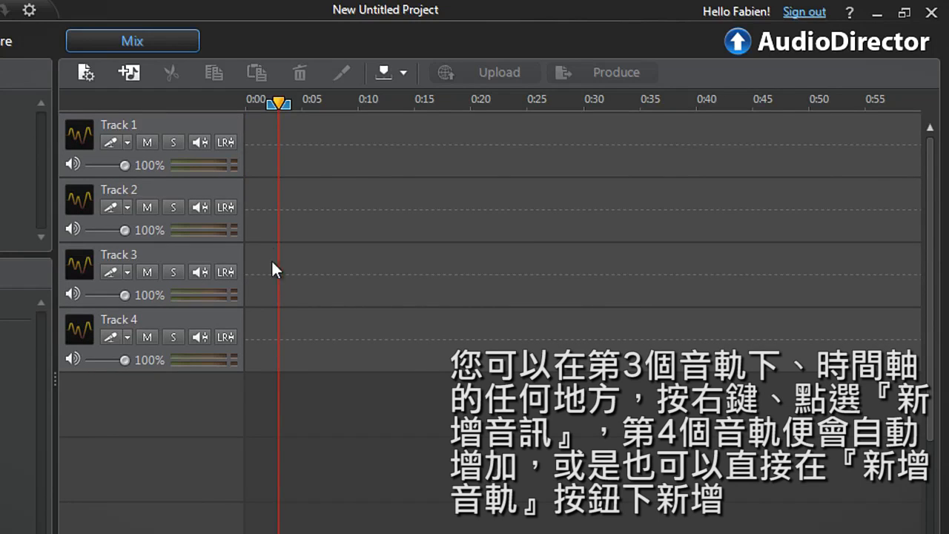
# Step: Add a fifth audio track, then remove it to leave four tracks
pyautogui.click(130, 73)
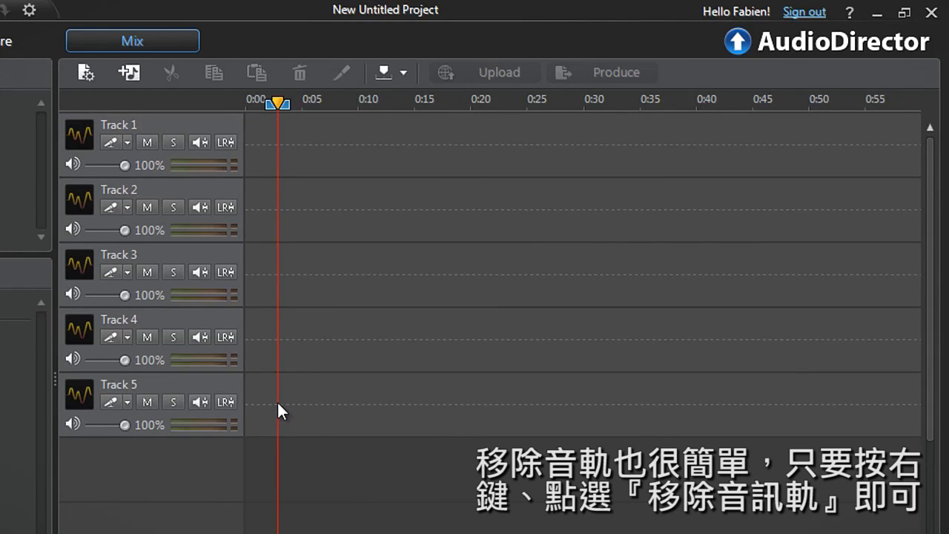
pyautogui.rightClick(278, 403)
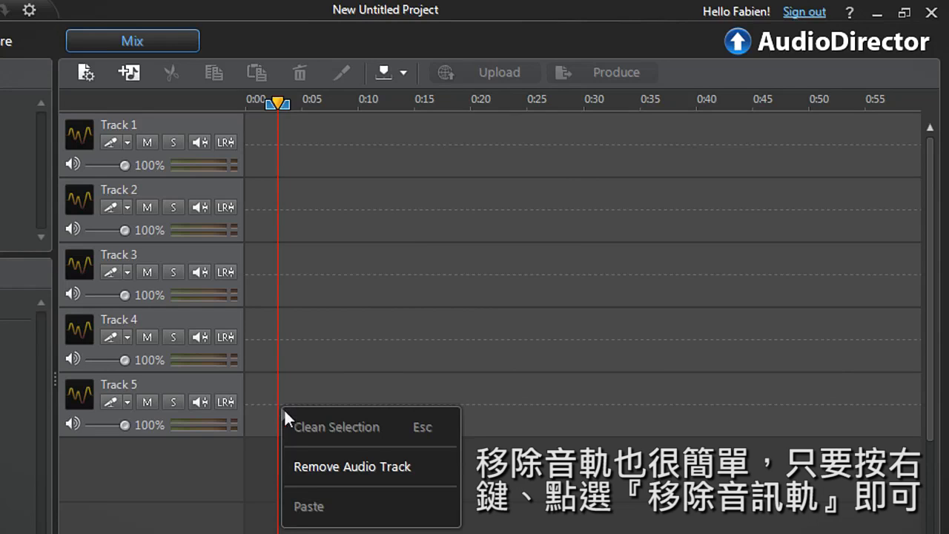
pyautogui.click(298, 466)
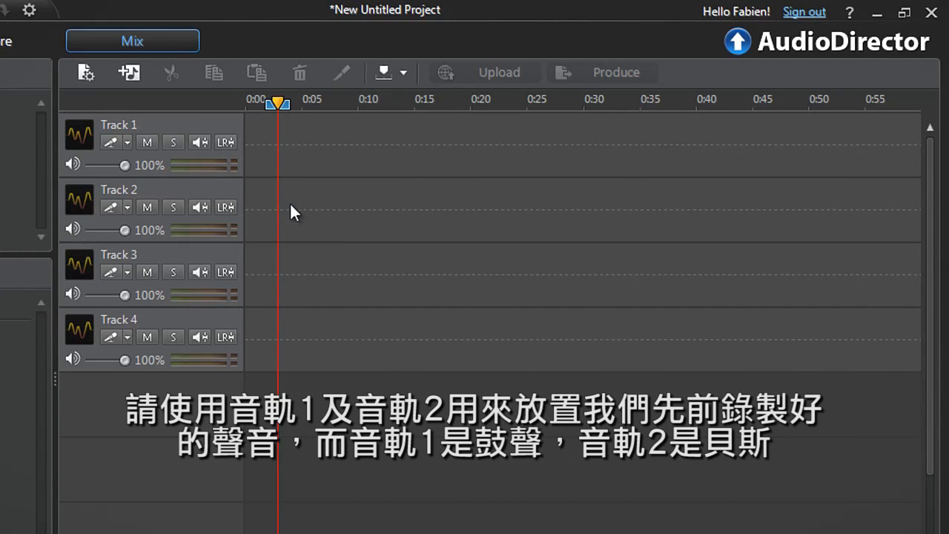
# Step: Name the first two tracks DRUMS and BASS
pyautogui.write('DRUMS')
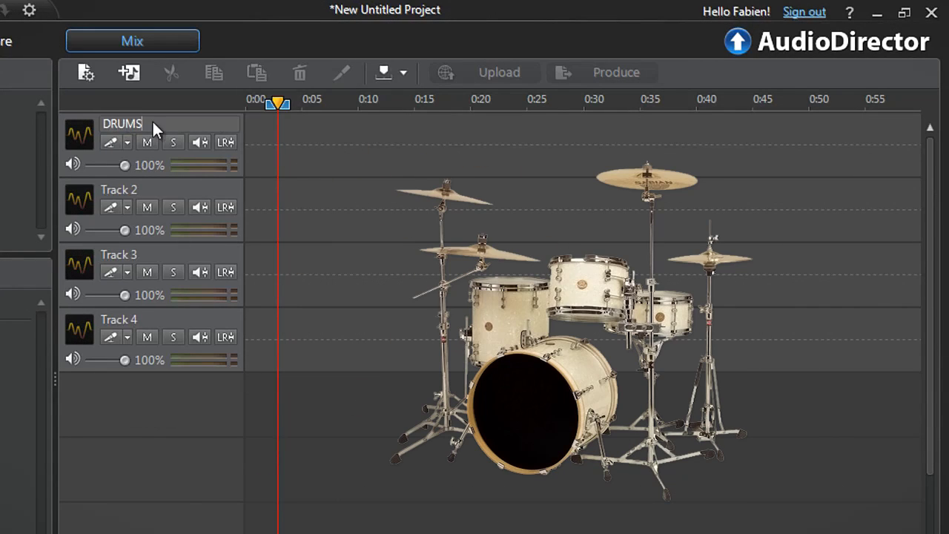
pyautogui.doubleClick(145, 190)
pyautogui.write('BASS')
pyautogui.press('Return')
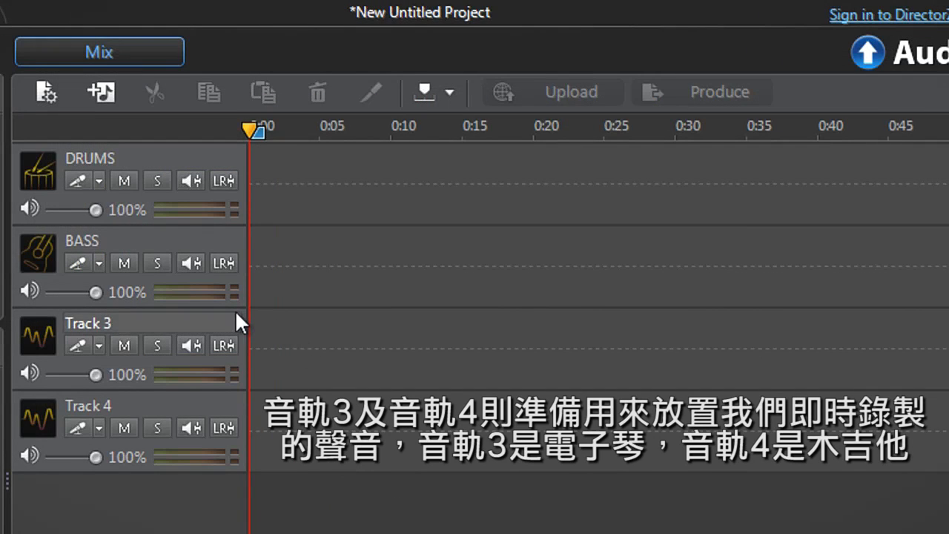
# Step: Name tracks 3 and 4 KEYBOARD and ACOUSTIC-GUITAR
pyautogui.doubleClick(236, 316)
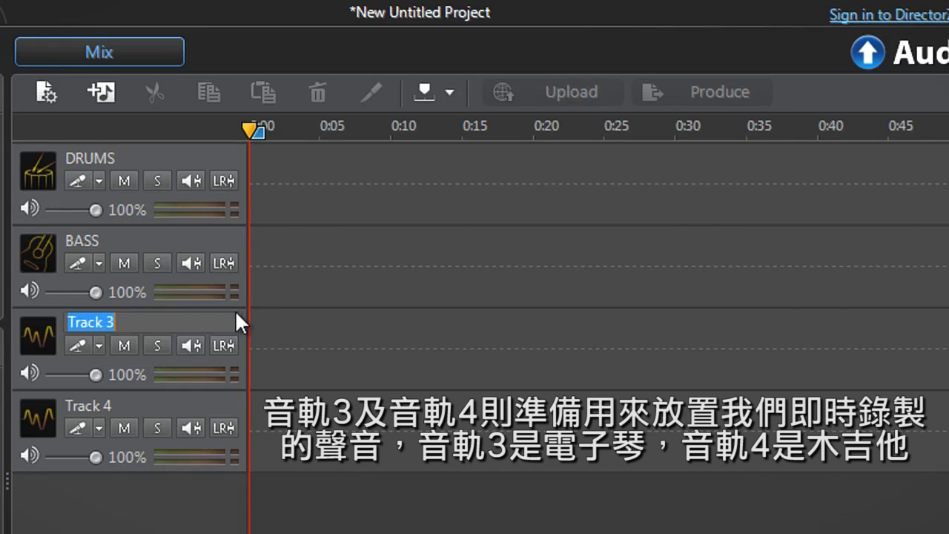
pyautogui.write('KEYBOARD')
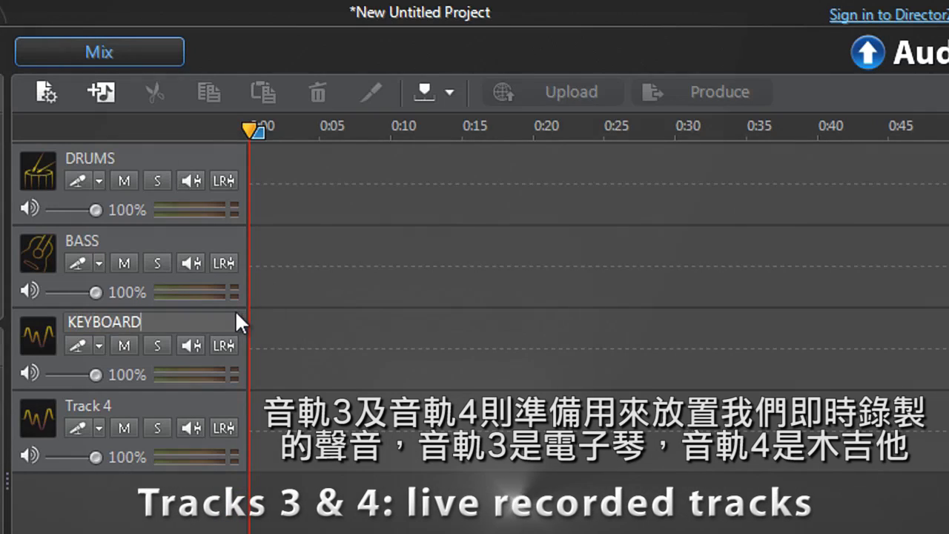
pyautogui.press('Return')
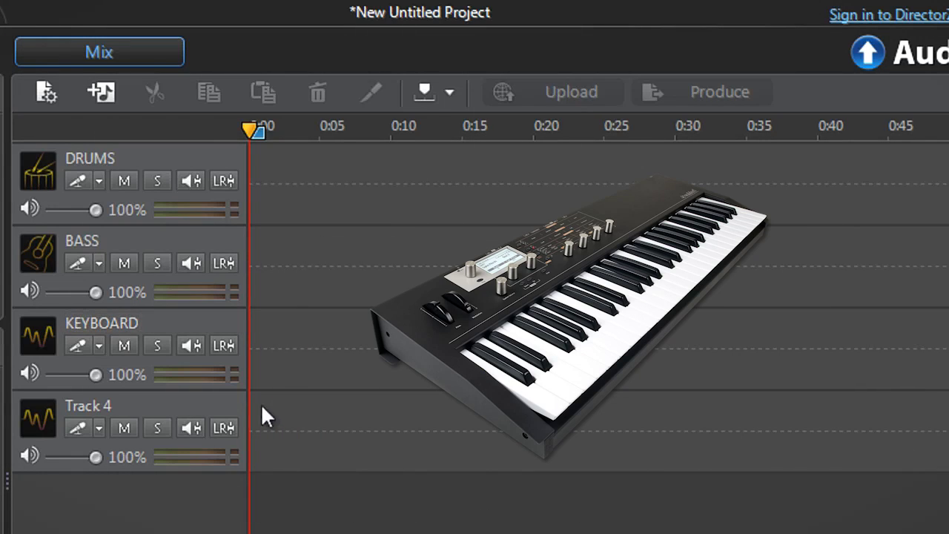
pyautogui.doubleClick(238, 404)
pyautogui.write('ACO')
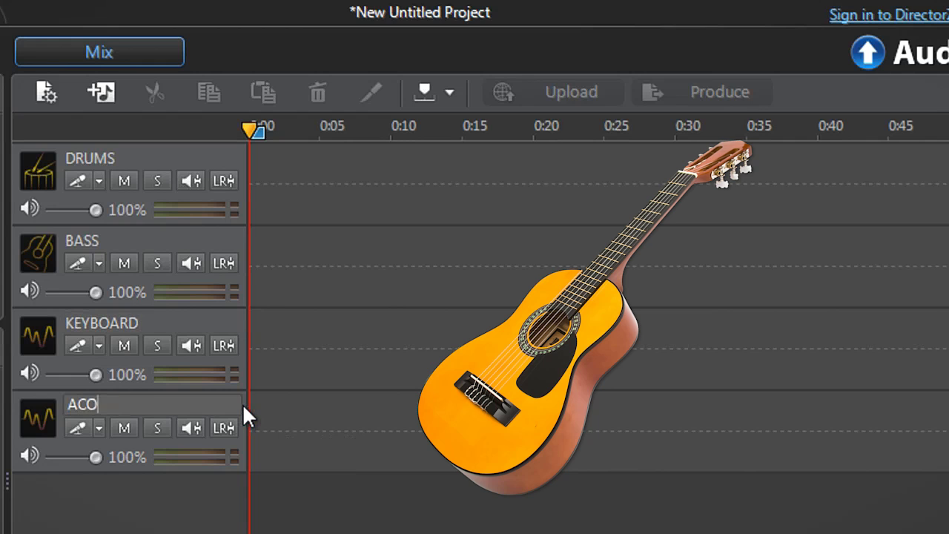
pyautogui.write('USTIC-GUITAR')
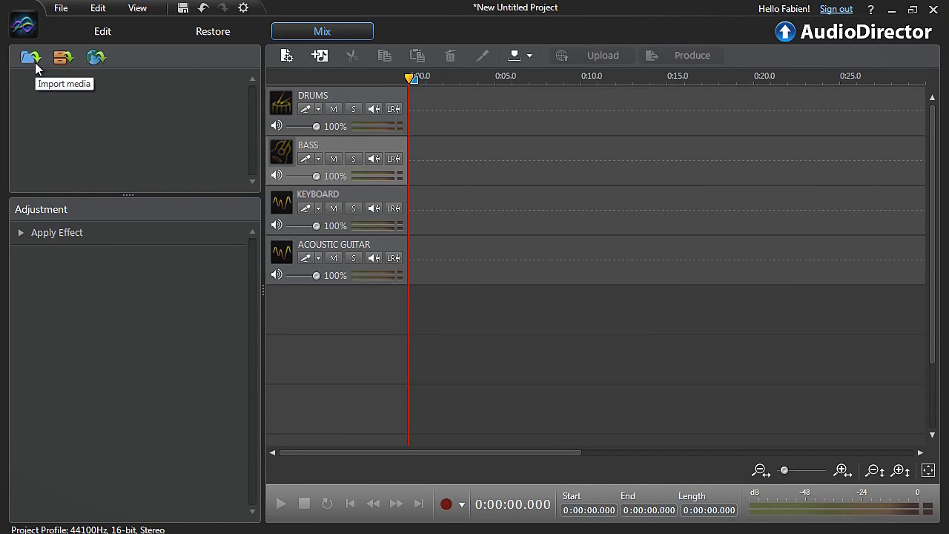
# Step: Import BASS-SOUNDTRACK and DRUMS-SOUND-TRACK WAV files into the media library
pyautogui.click(35, 62)
pyautogui.click(222, 102)
pyautogui.keyDown('ctrl'); pyautogui.click(198, 118); pyautogui.keyUp('ctrl')
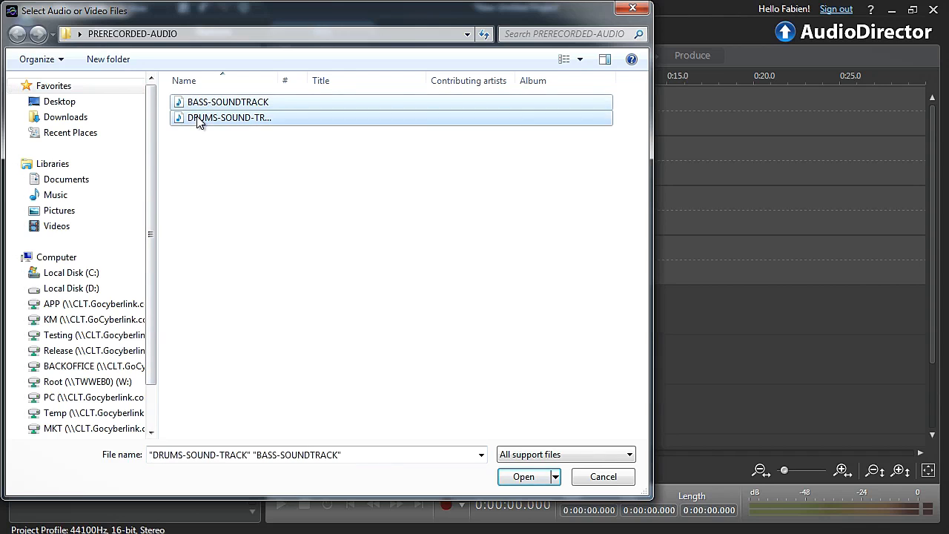
# Step: Place the drums clip at the start of DRUMS and the bass clip at the start of BASS
pyautogui.click(522, 477)
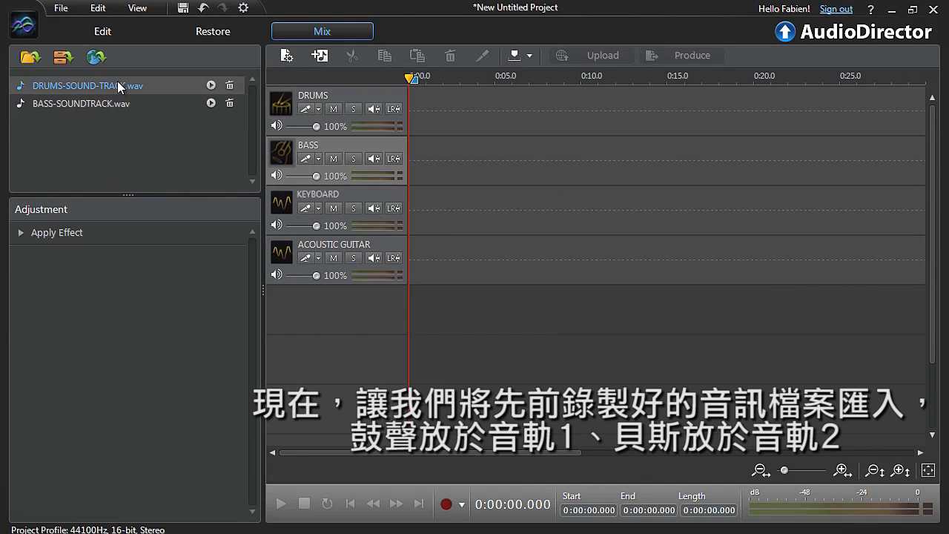
pyautogui.moveTo(117, 83); pyautogui.dragTo(418, 121)
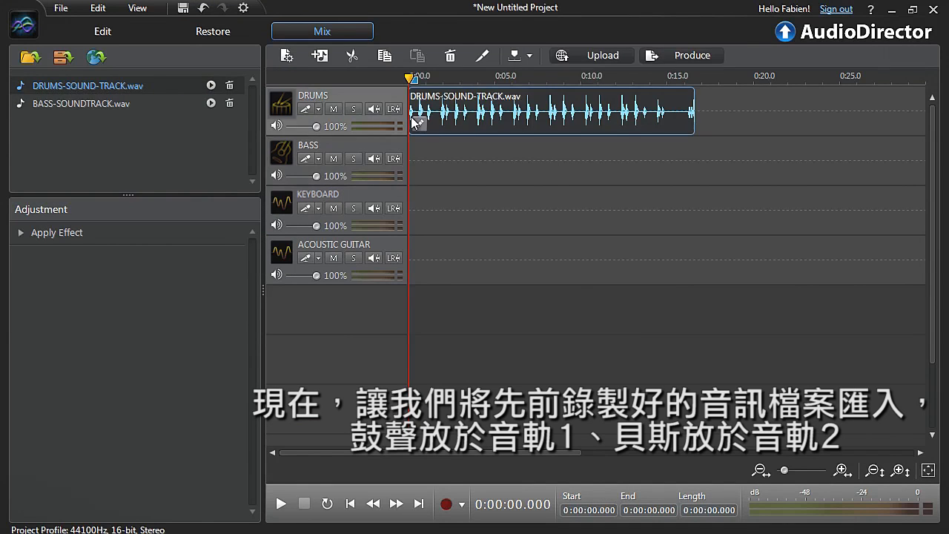
pyautogui.moveTo(140, 102); pyautogui.dragTo(413, 164)
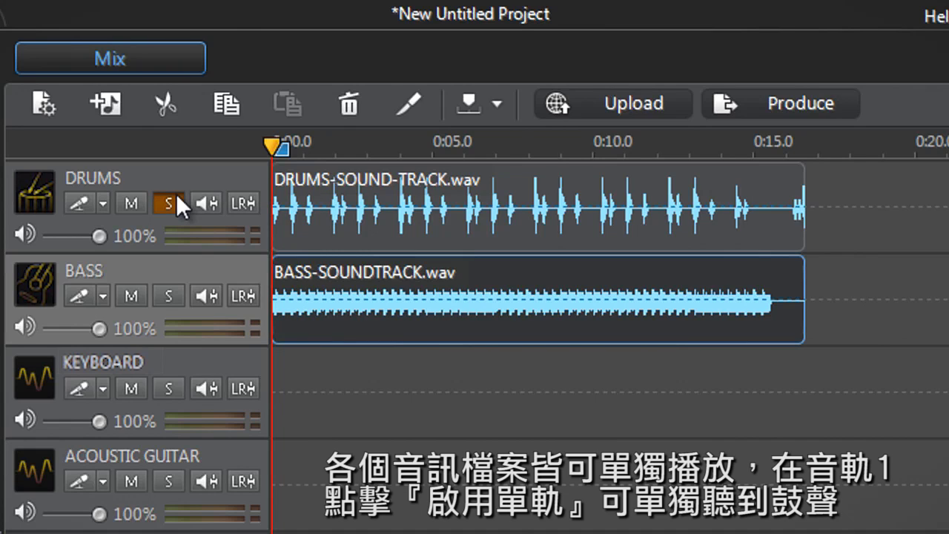
# Step: Play the soloed drums, then turn off Solo on the DRUMS track
pyautogui.press('space')
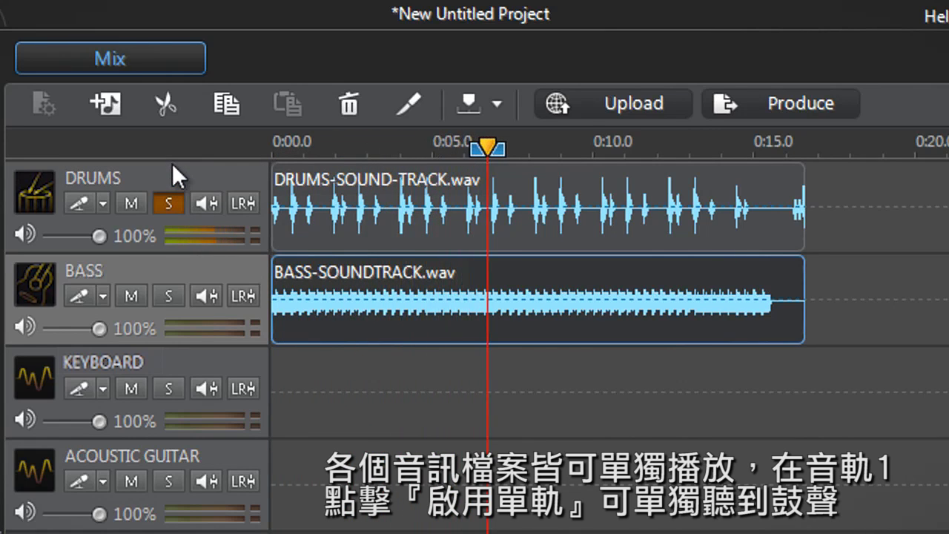
pyautogui.press('space')
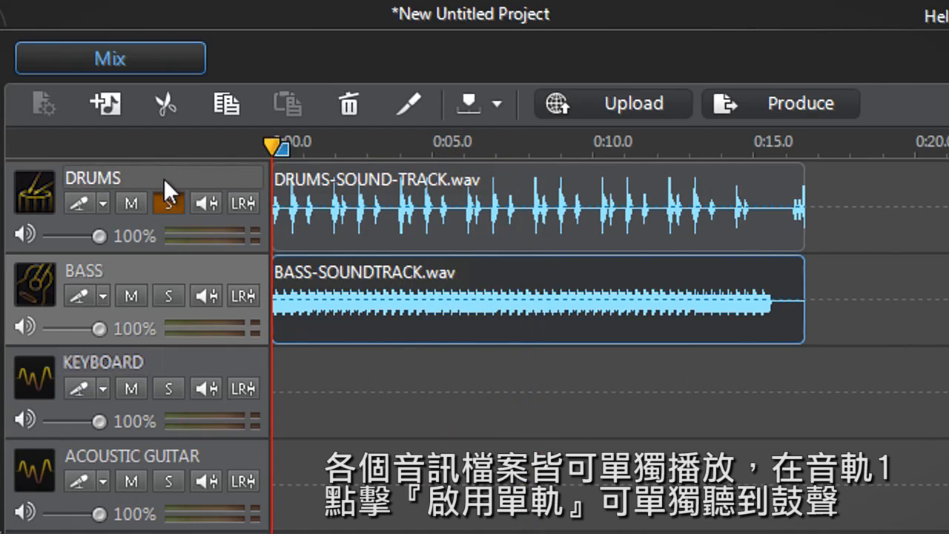
pyautogui.click(164, 199)
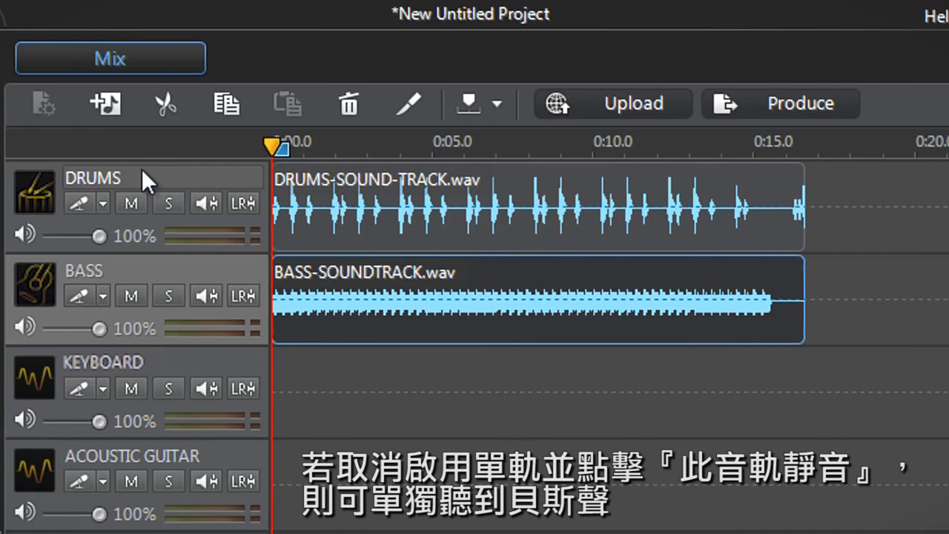
# Step: Mute DRUMS to hear bass alone, then unmute it and play both together
pyautogui.click(132, 202)
pyautogui.press('space')
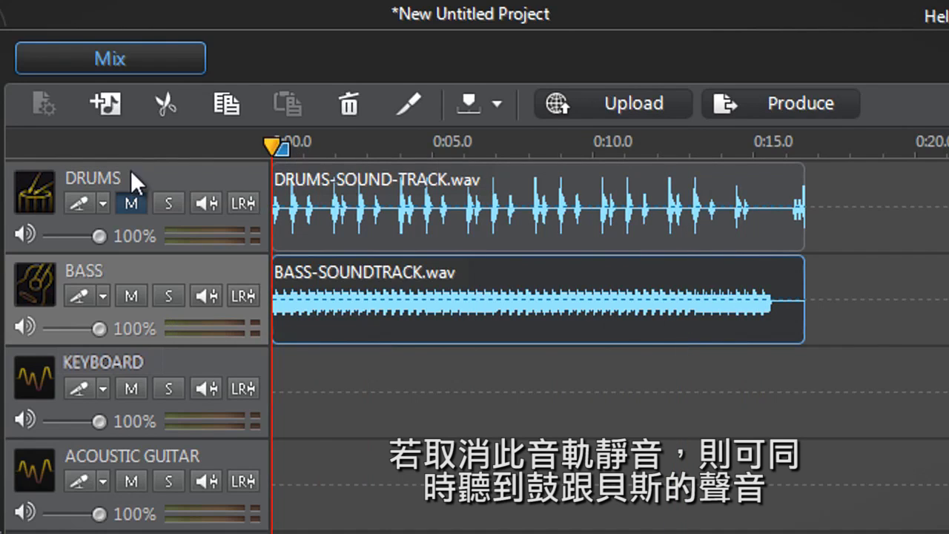
pyautogui.click(129, 200)
pyautogui.press('space')
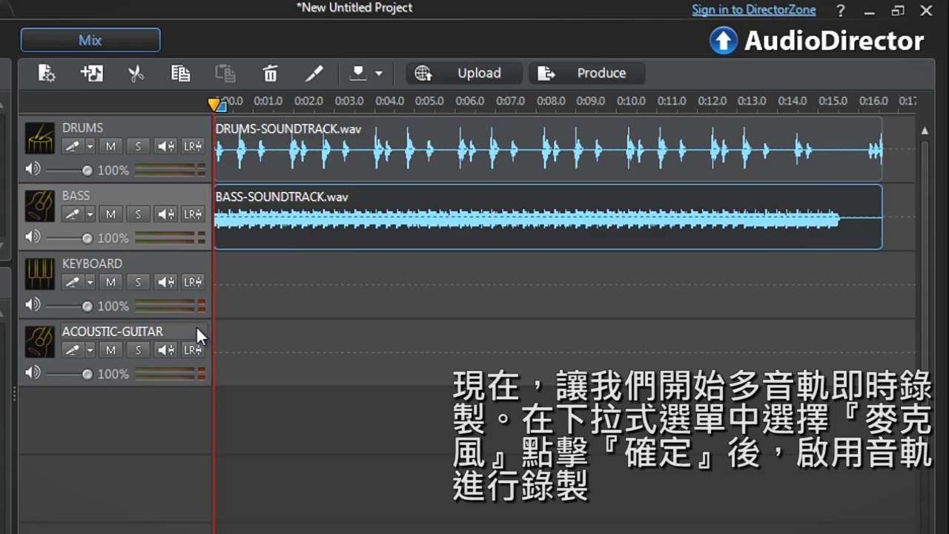
# Step: Set the KEYBOARD track's recording input to Stereo: Microphone
pyautogui.click(90, 284)
pyautogui.click(121, 356)
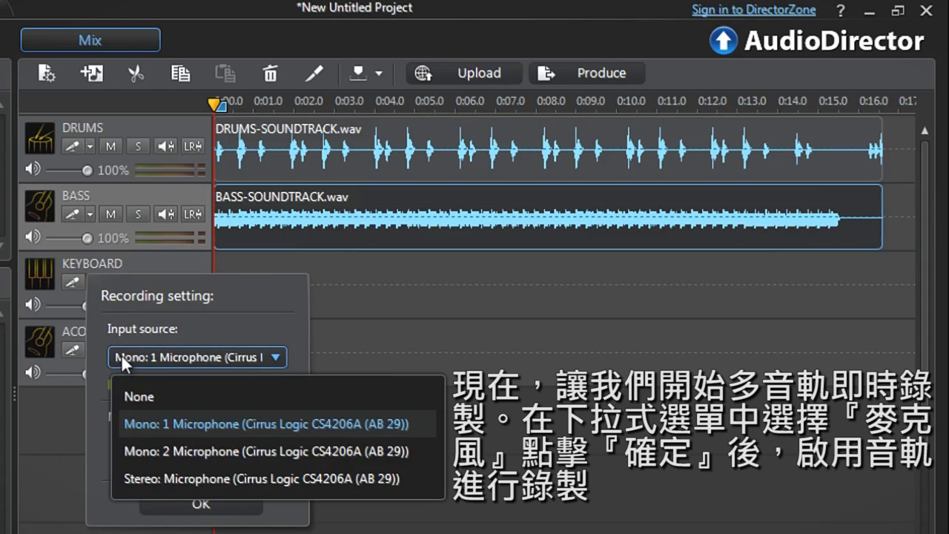
pyautogui.click(146, 477)
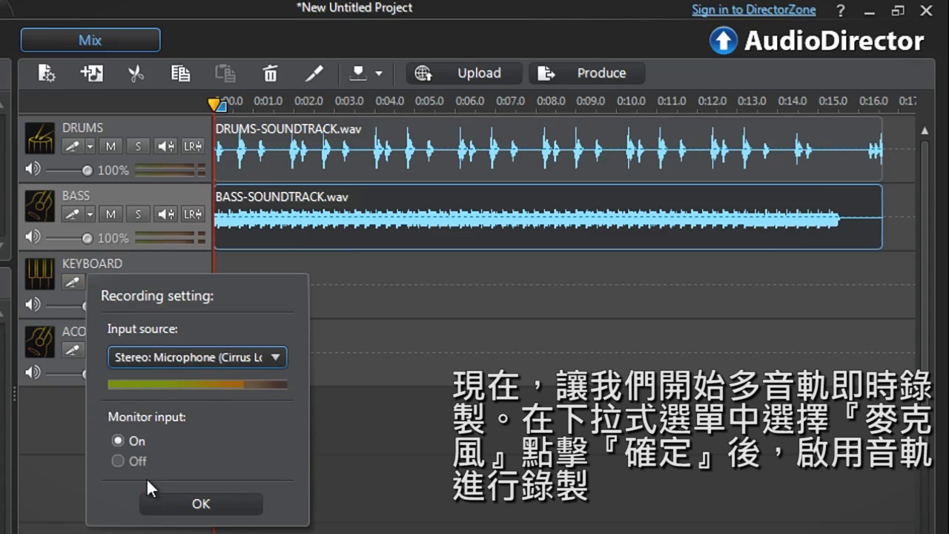
pyautogui.click(159, 507)
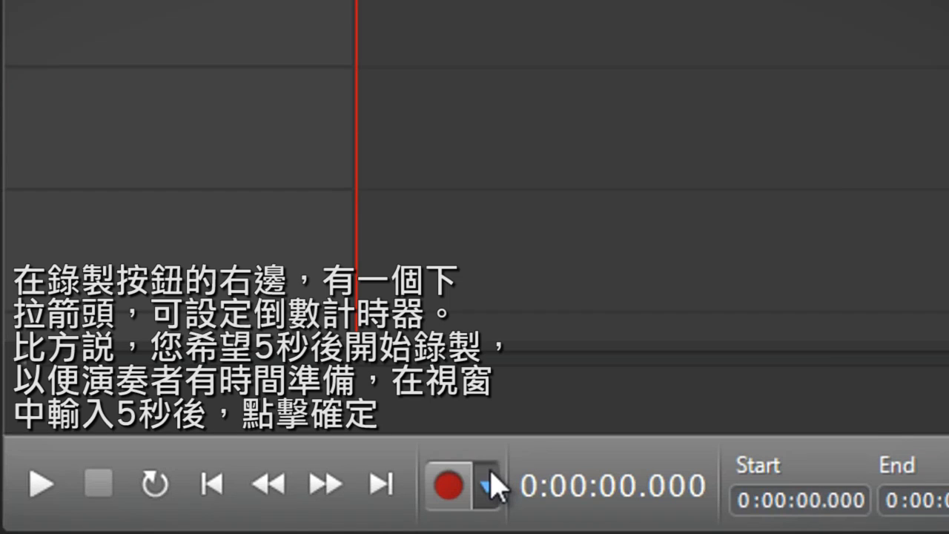
# Step: Enable a 5-second recording countdown timer
pyautogui.click(487, 486)
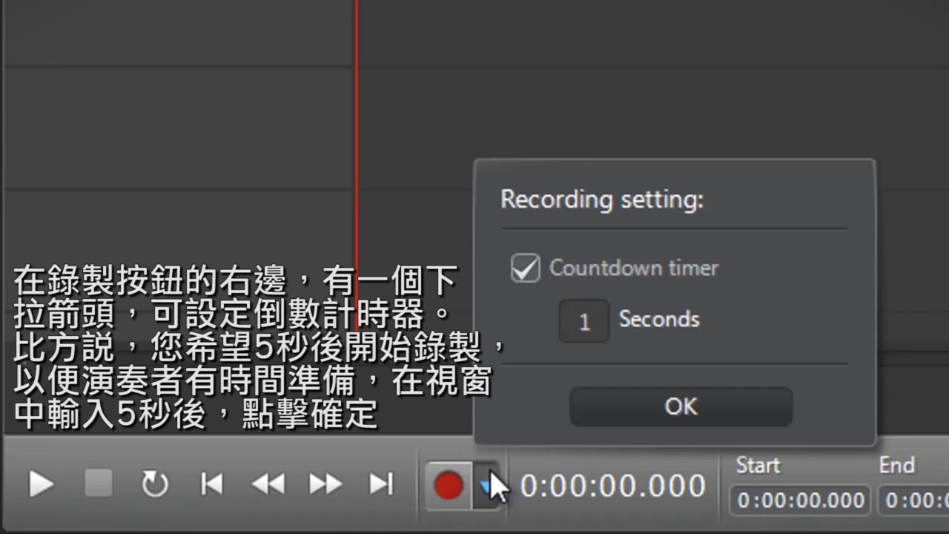
pyautogui.click(630, 279)
pyautogui.write('5')
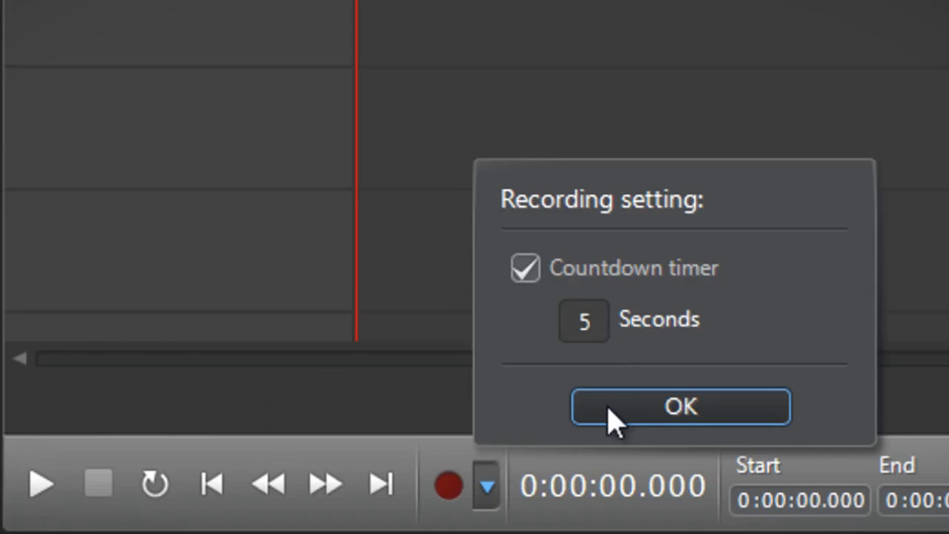
pyautogui.click(608, 408)
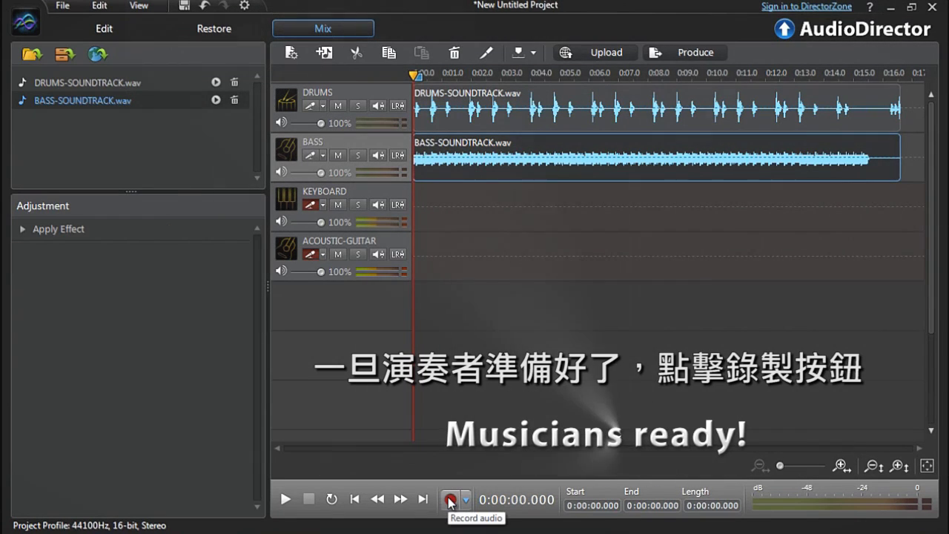
# Step: Record the keyboard and acoustic guitar parts onto their armed tracks, then start another take
pyautogui.click(450, 501)
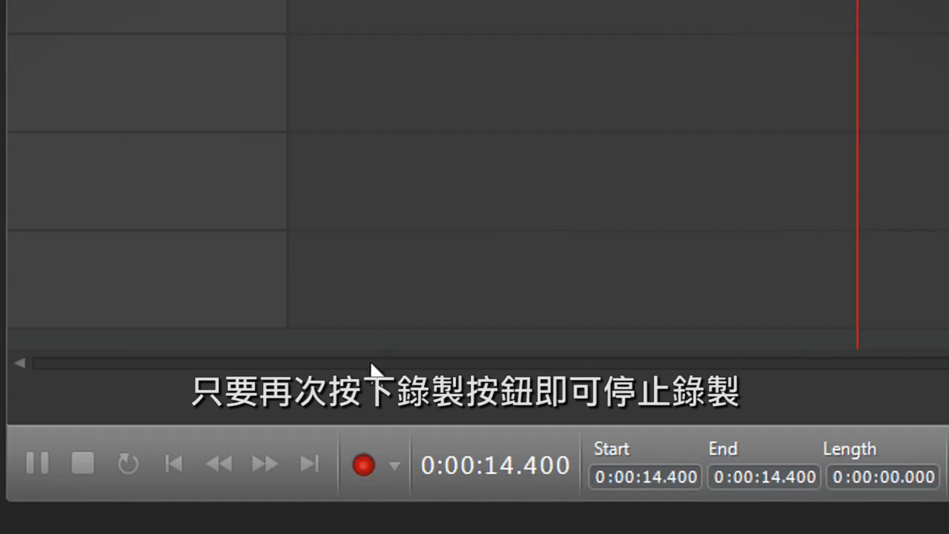
pyautogui.click(367, 459)
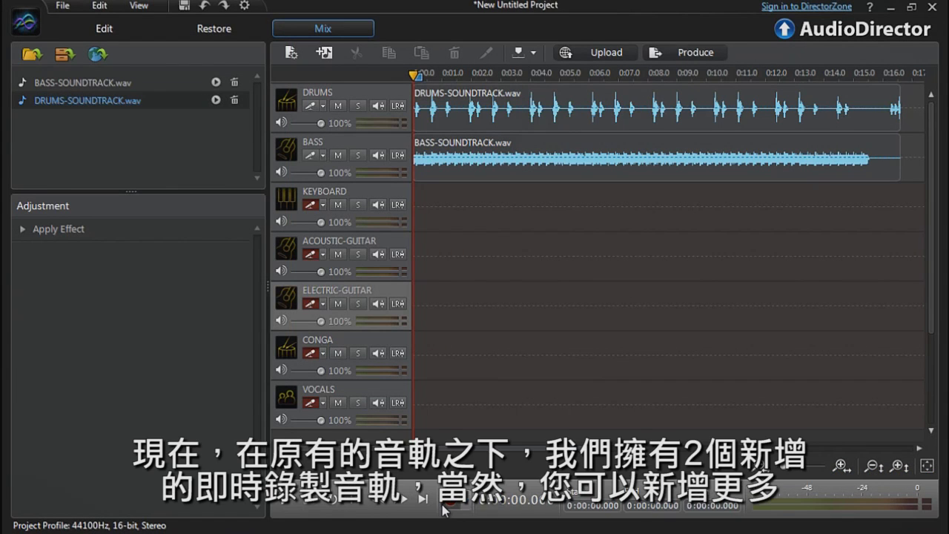
pyautogui.click(444, 503)
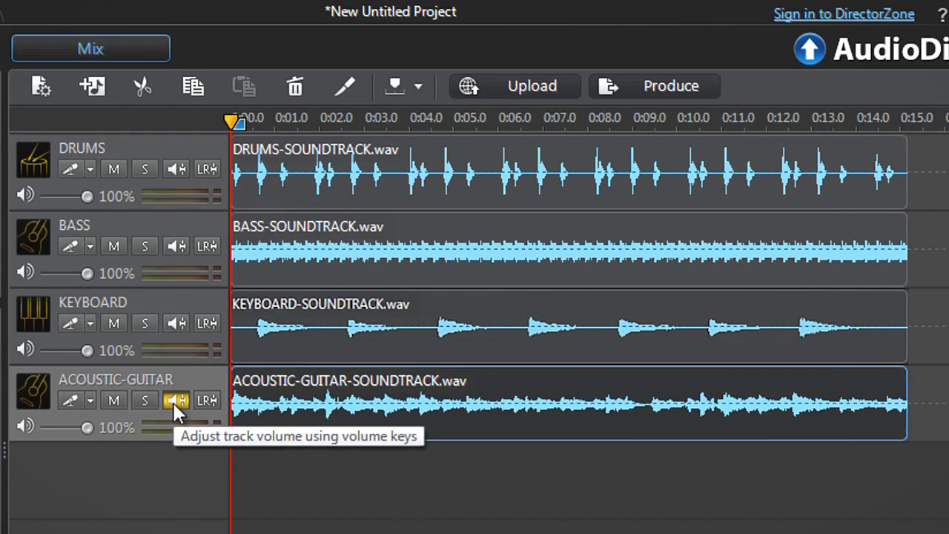
# Step: Show the ACOUSTIC-GUITAR volume envelope and add keyframes near the clip's start and end
pyautogui.click(173, 403)
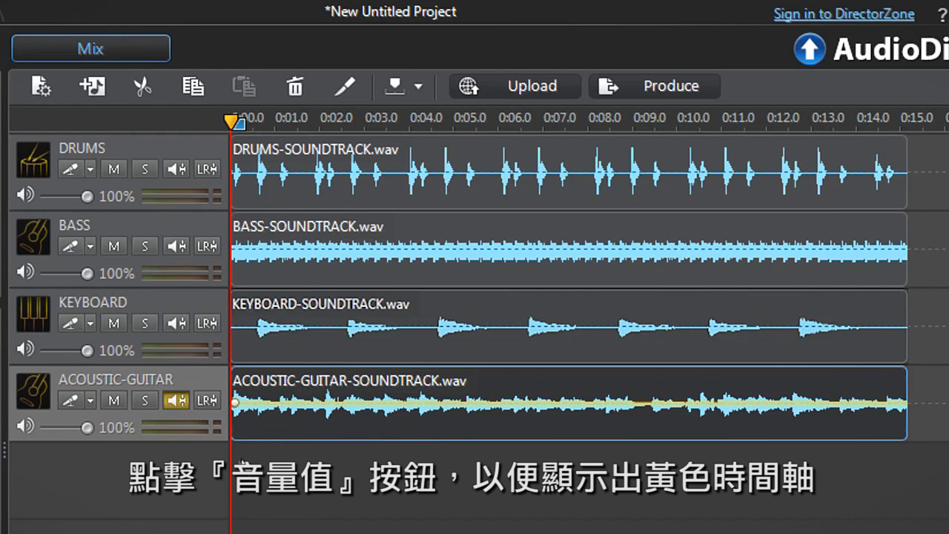
pyautogui.click(270, 404)
pyautogui.click(876, 403)
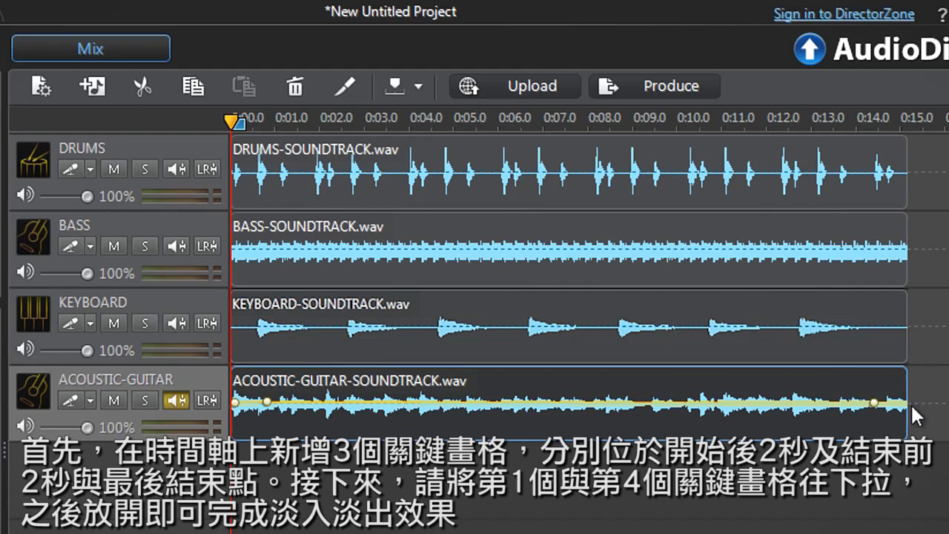
# Step: Drag the end and start keyframes down for fade-out and fade-in, then add a mid-clip keyframe
pyautogui.moveTo(906, 405); pyautogui.dragTo(905, 436)
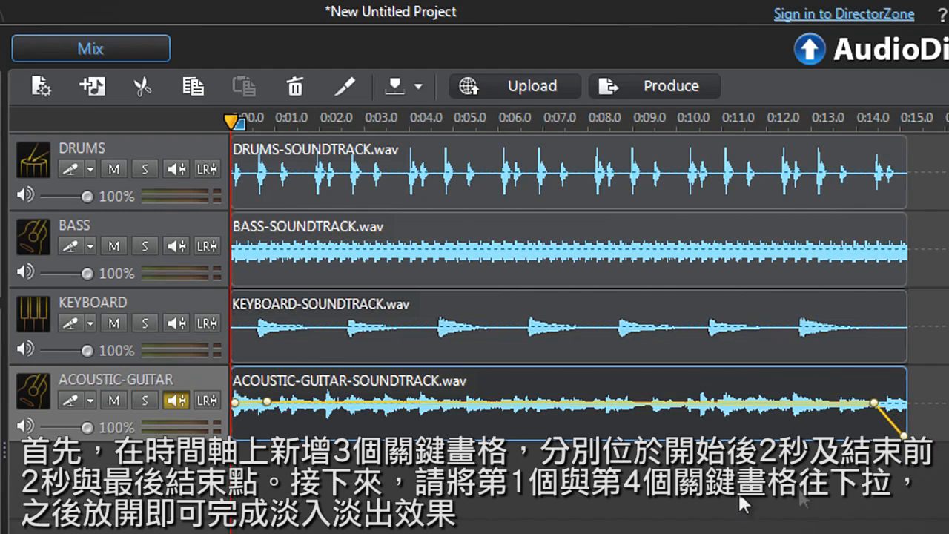
pyautogui.moveTo(234, 403)
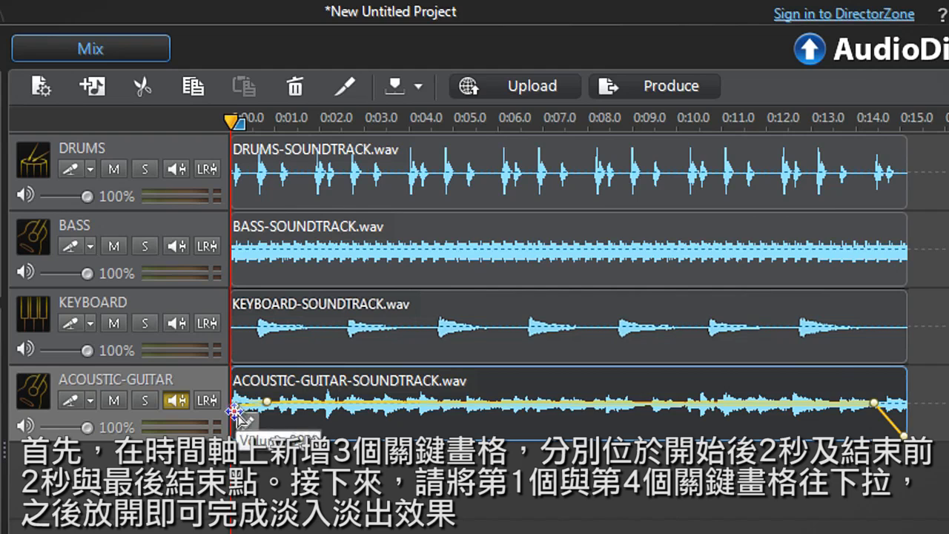
pyautogui.moveTo(235, 405); pyautogui.dragTo(235, 435)
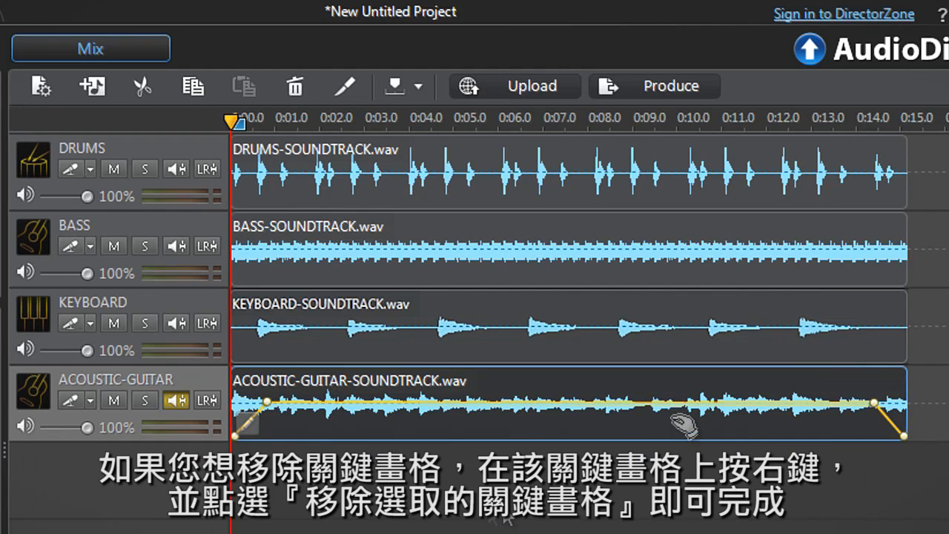
pyautogui.click(676, 402)
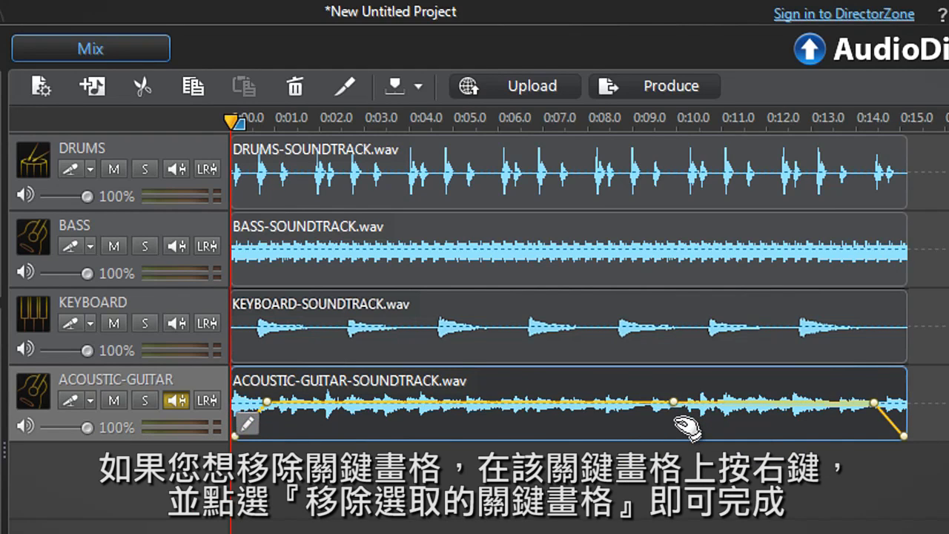
pyautogui.rightClick(674, 403)
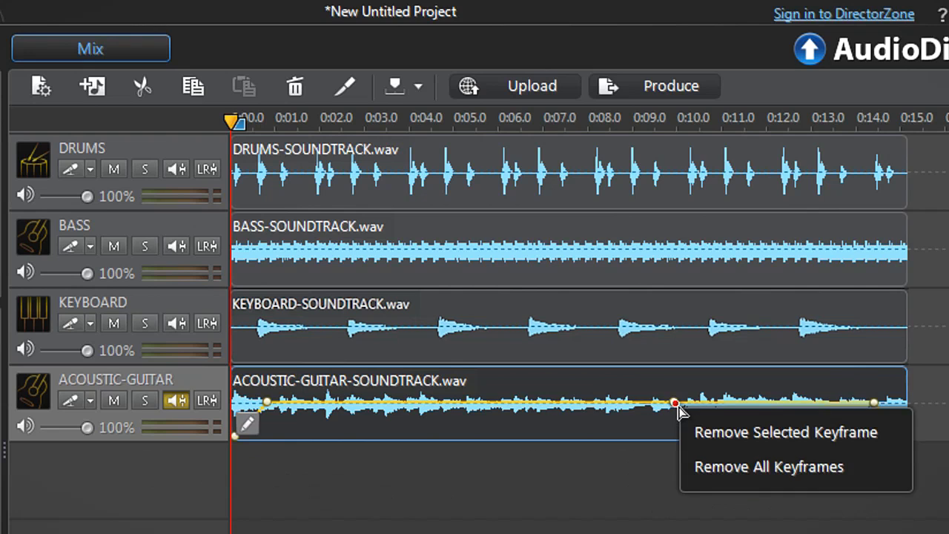